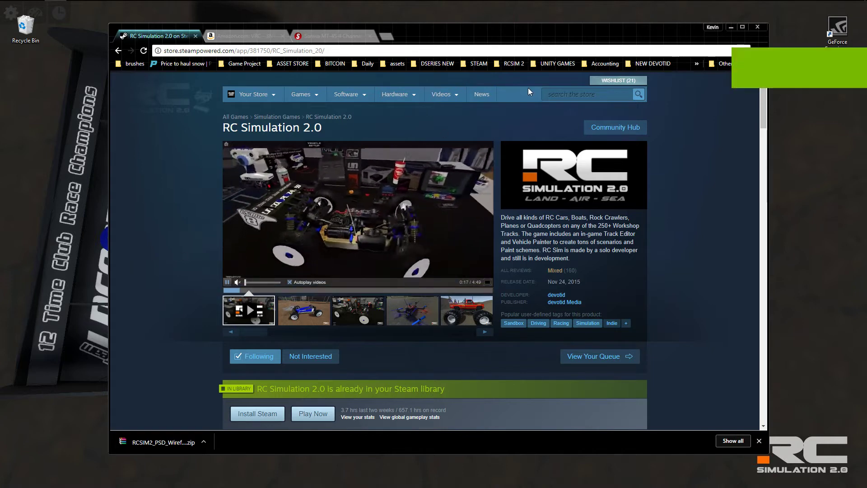
Search Start for 'controller' and open Set up USB game controllers.
drag(443, 37, 439, 39)
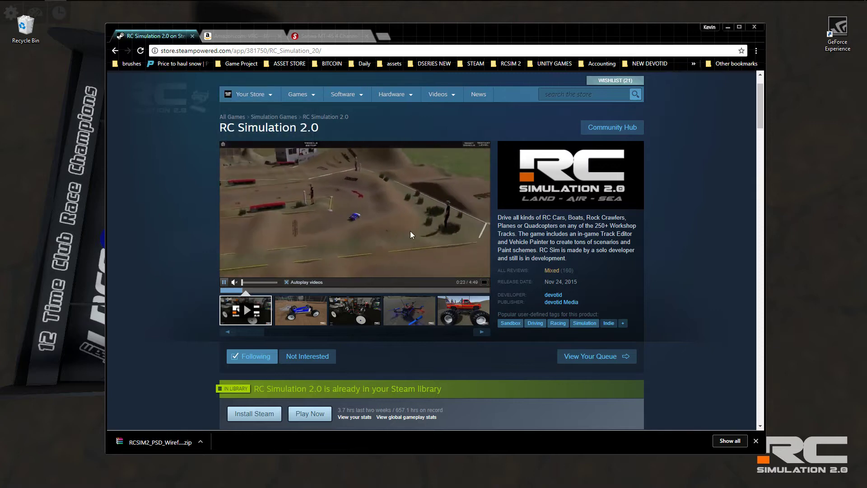
click(11, 9)
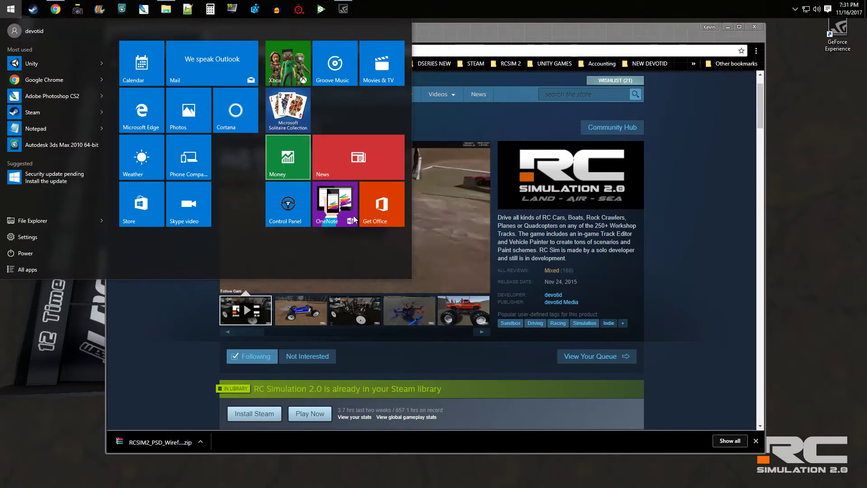
text(controller)
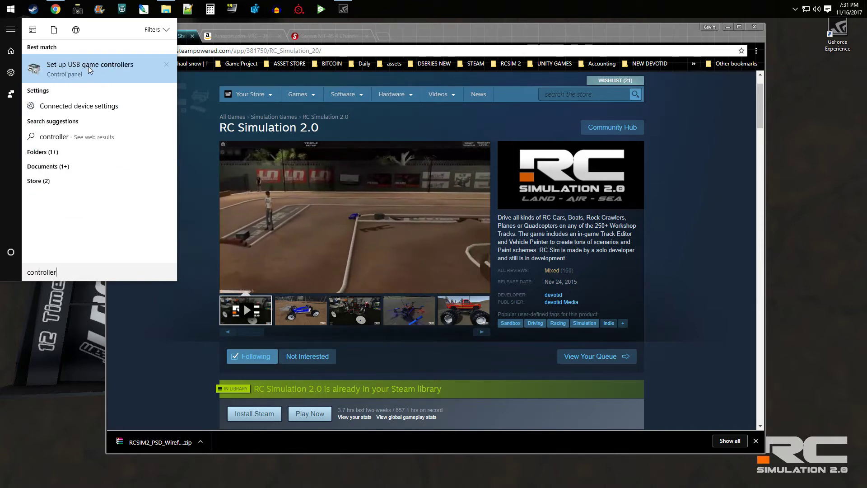
click(104, 68)
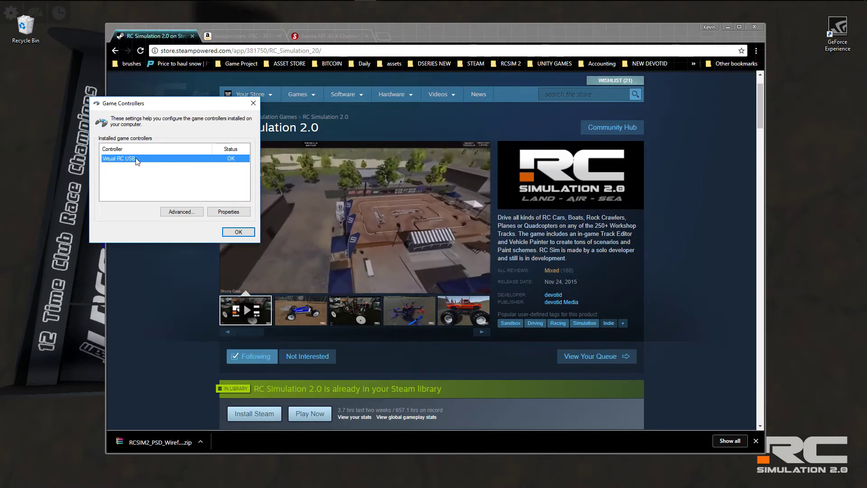
Reset the Virtual RC USB calibration to default and launch the calibration wizard.
click(228, 212)
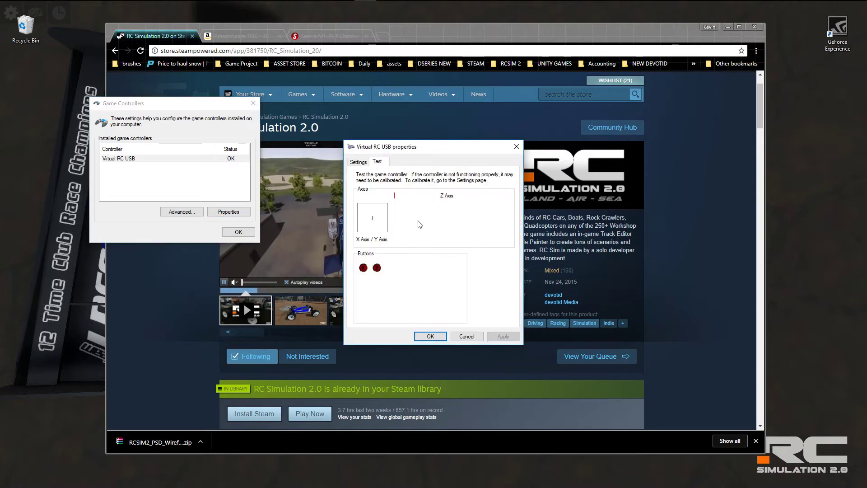
click(307, 160)
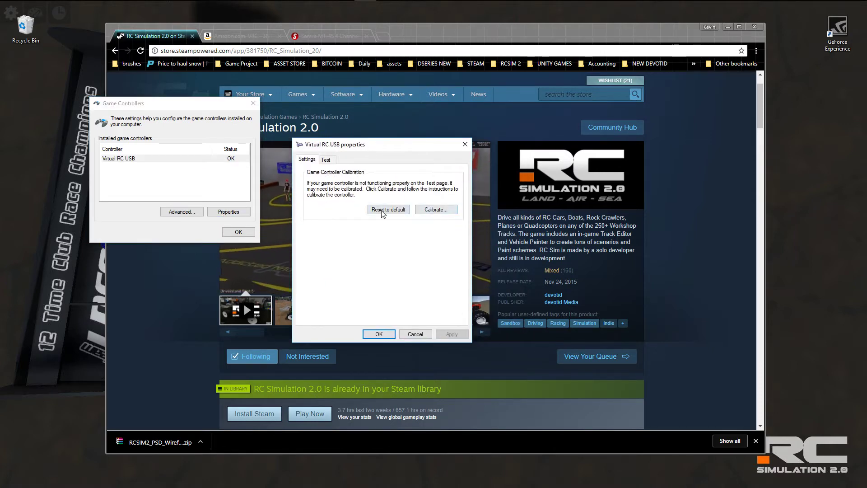
click(382, 211)
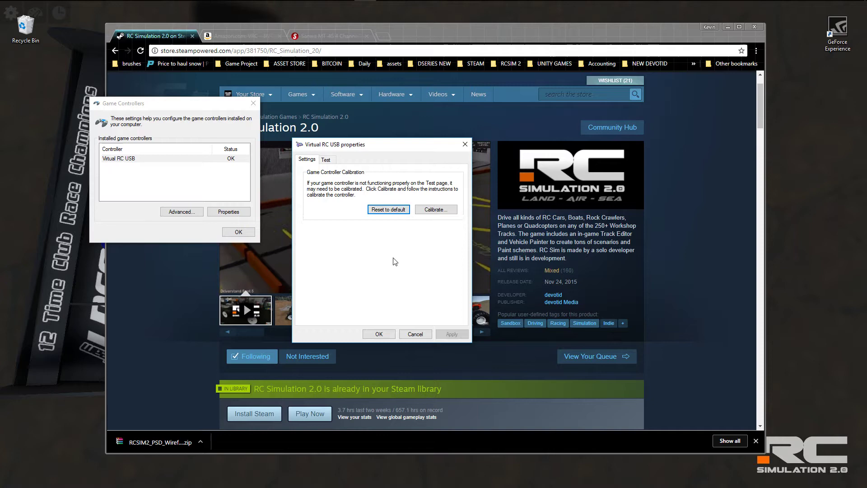
click(430, 209)
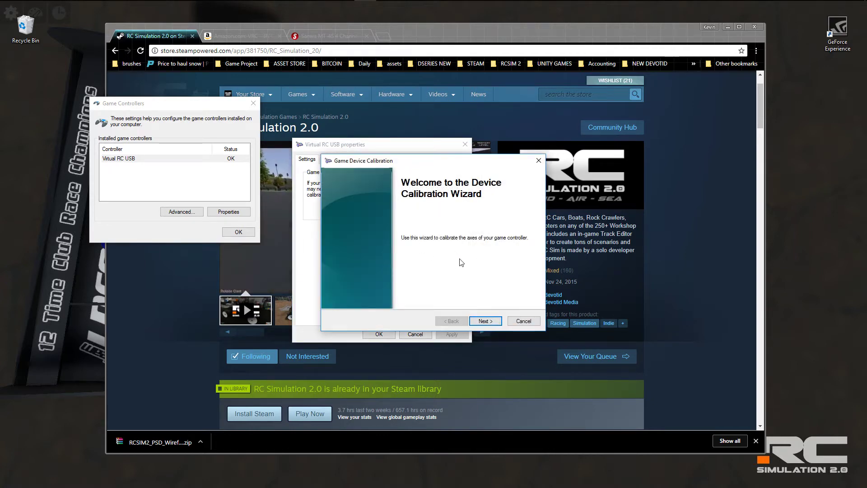
Calibrate the Virtual RC USB centre point and its X and Y axes.
click(485, 321)
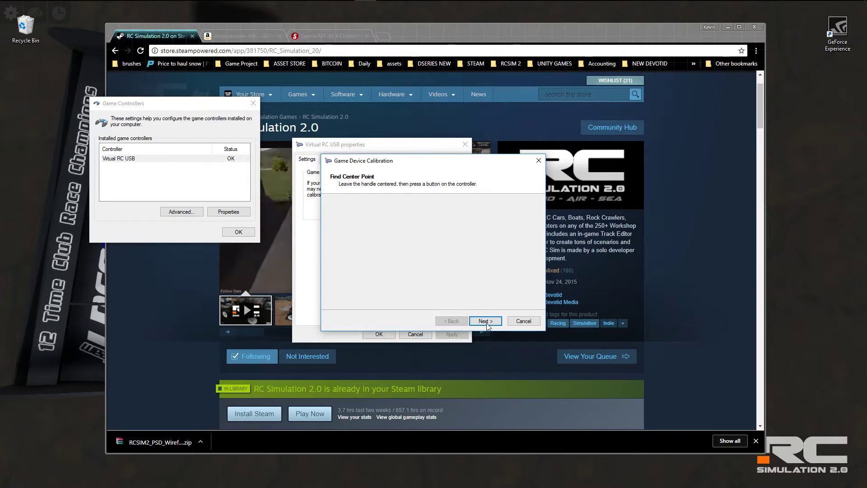
drag(413, 165, 401, 174)
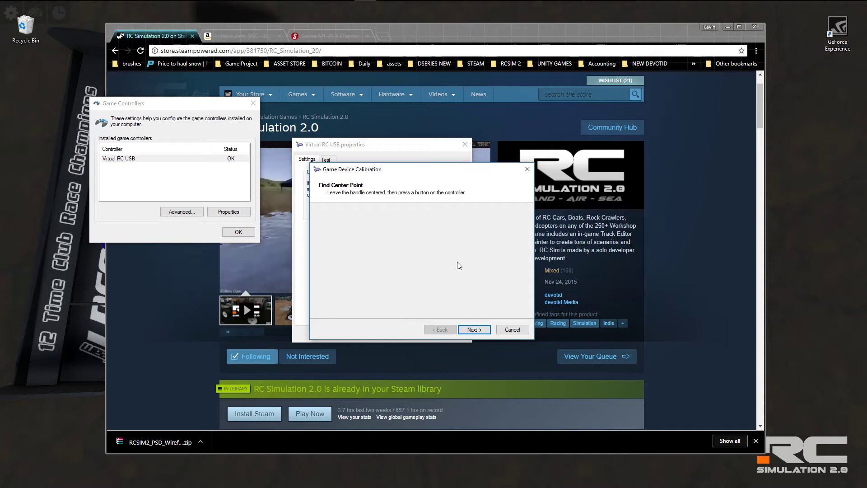
click(474, 330)
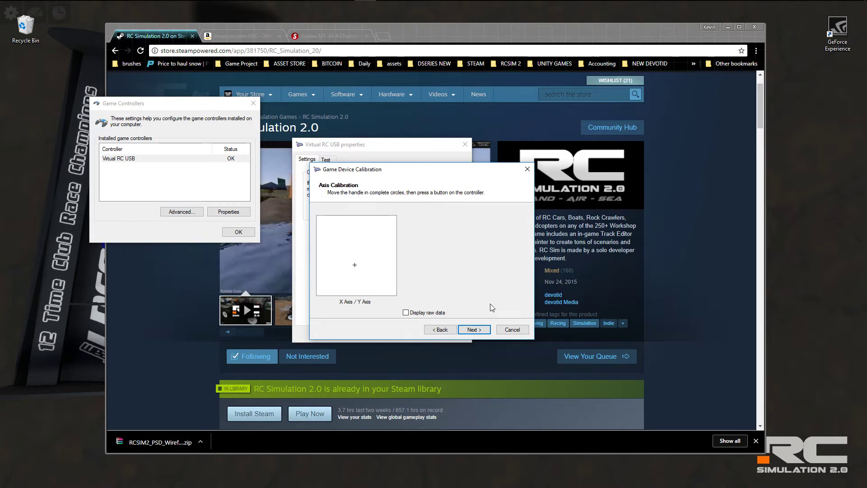
click(480, 331)
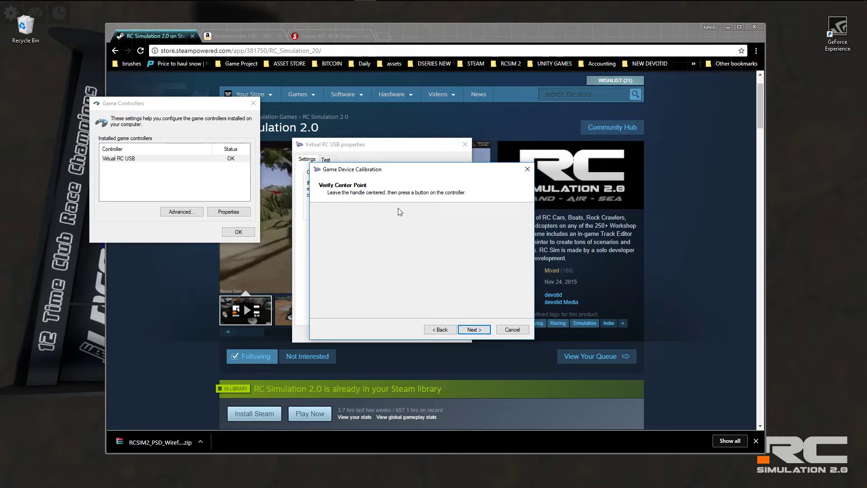
Finish the Z axis calibration, then apply and close the controller properties.
click(480, 333)
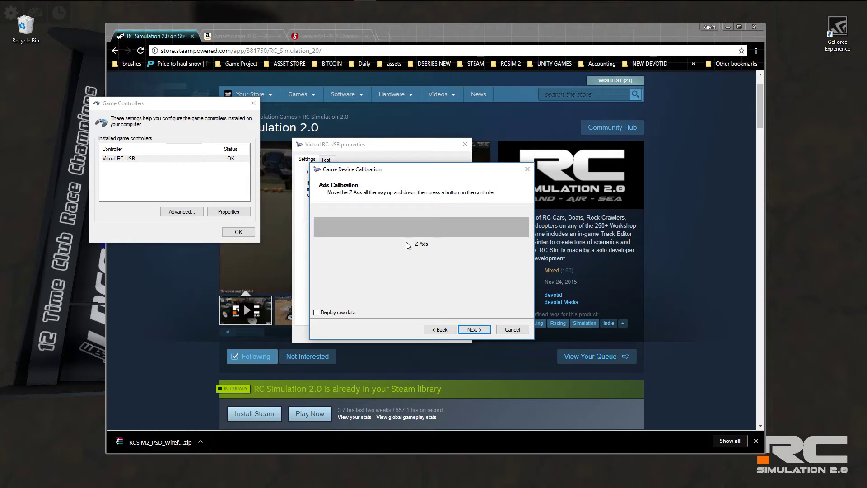
click(478, 330)
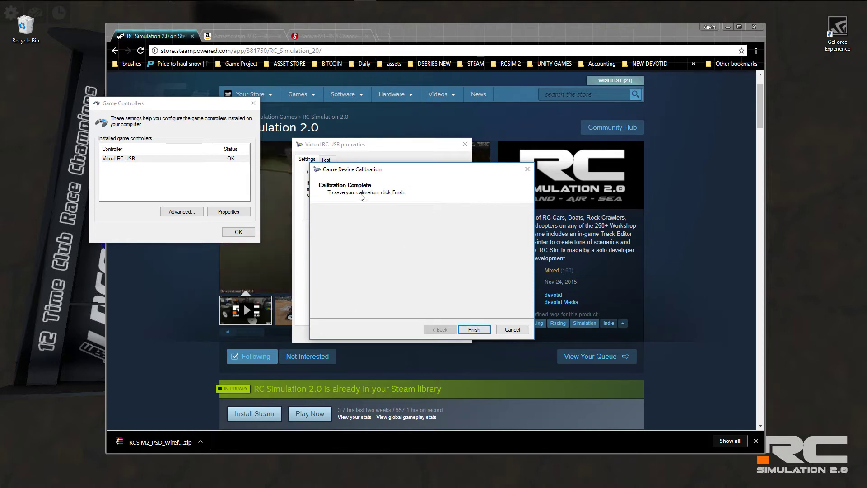
click(474, 329)
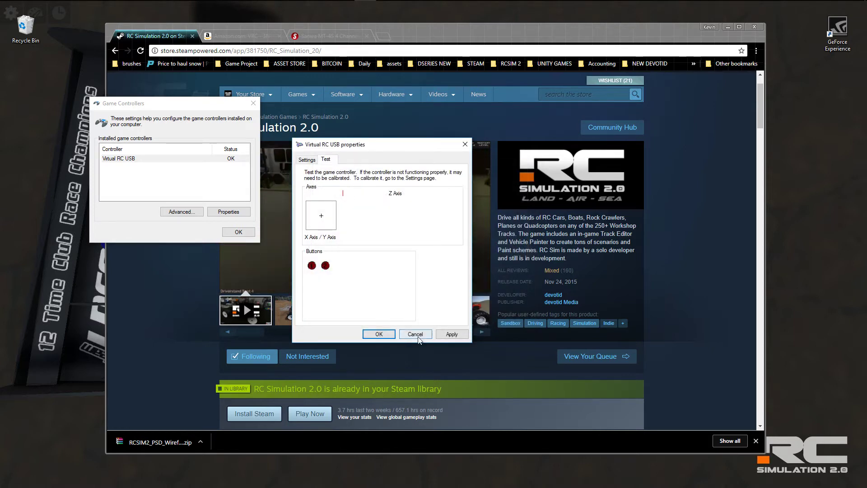
click(452, 335)
click(379, 334)
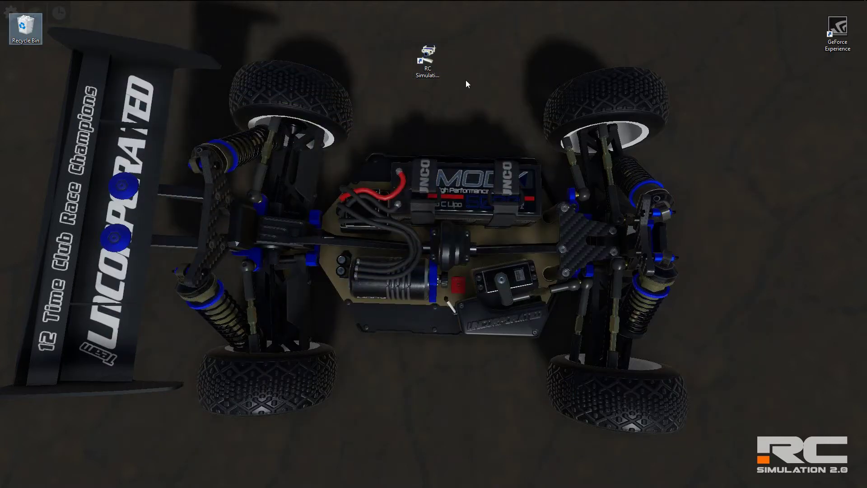
Launch RC Simulation 2.0 from its desktop shortcut and continue past the start screen into the garage.
double_click(429, 56)
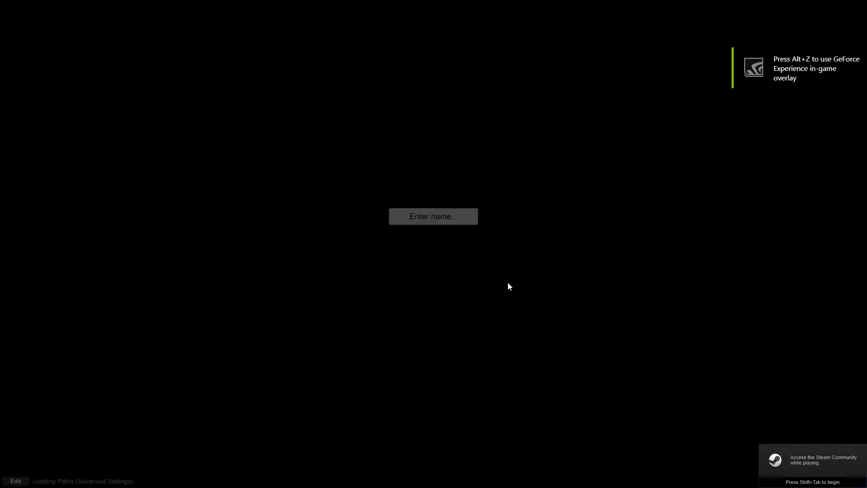
click(437, 247)
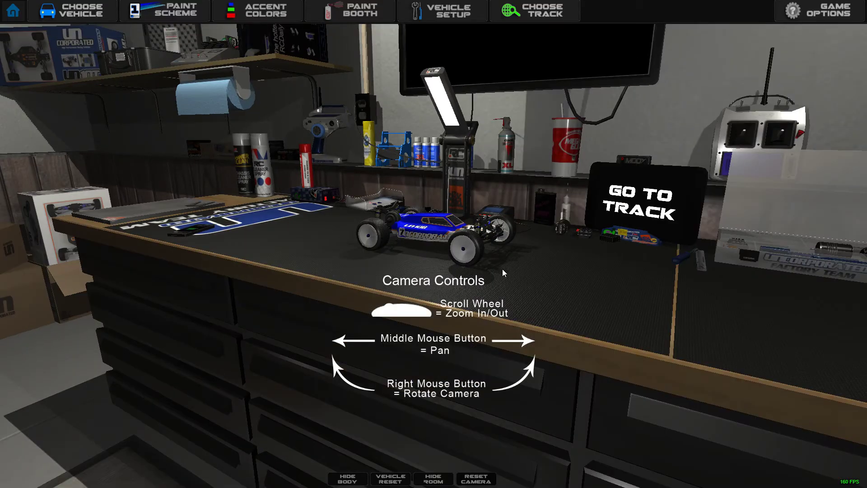
drag(502, 269, 774, 77)
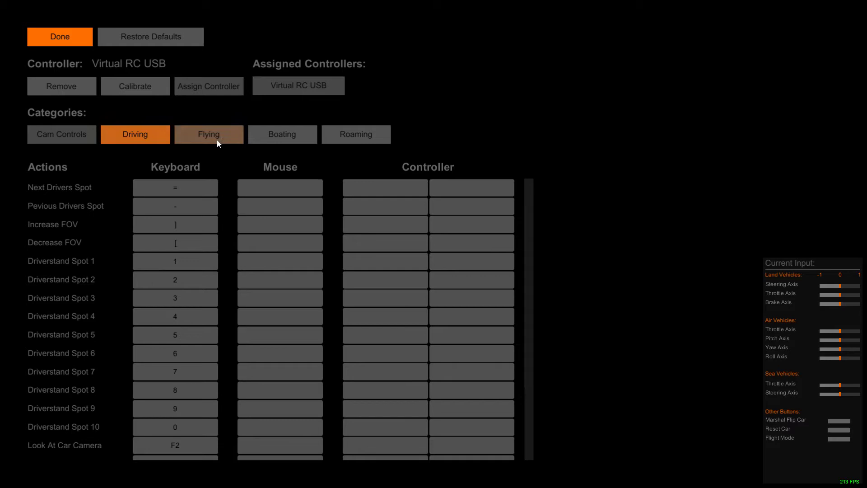
Check the Flying and Boating bindings, ending on Driving with Steering on Axis 0, Throttle on Axis 1.
click(144, 133)
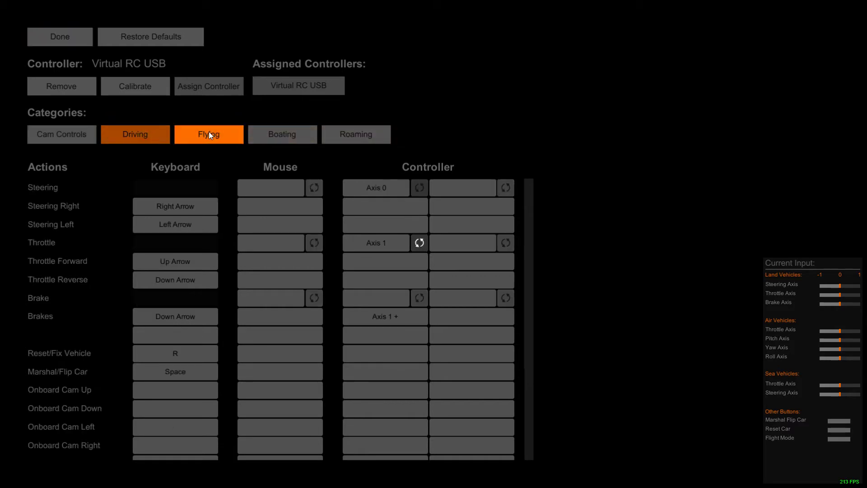
click(210, 129)
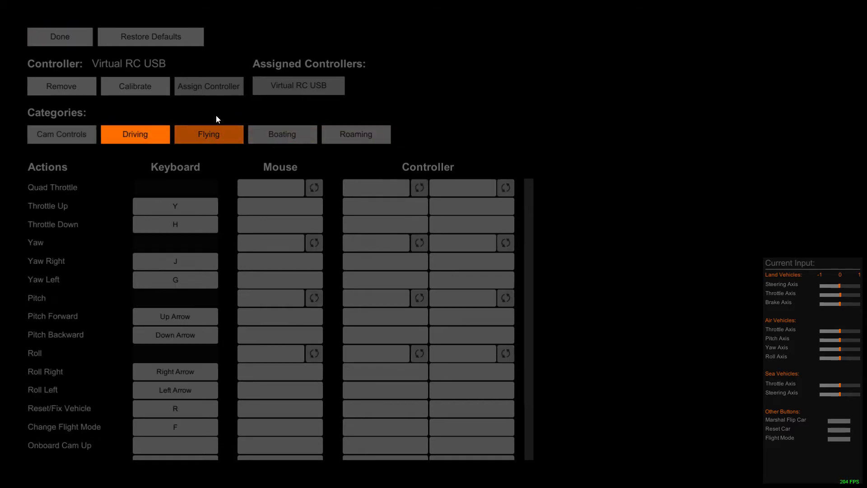
click(276, 133)
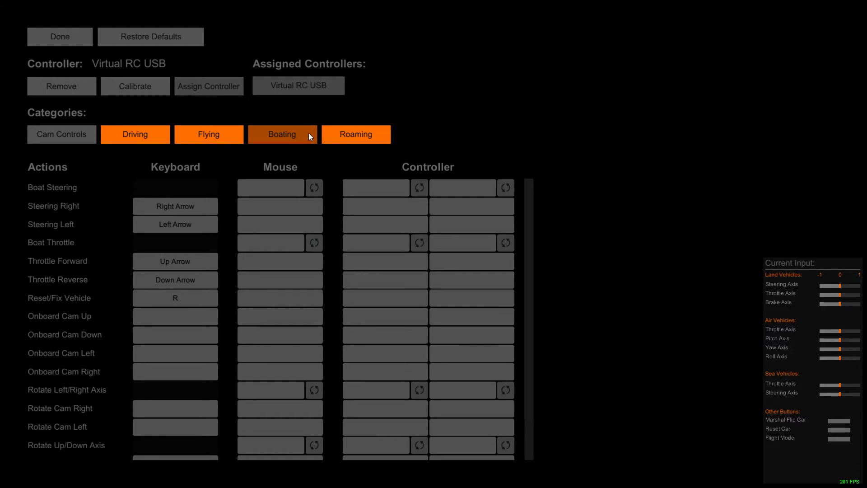
click(148, 131)
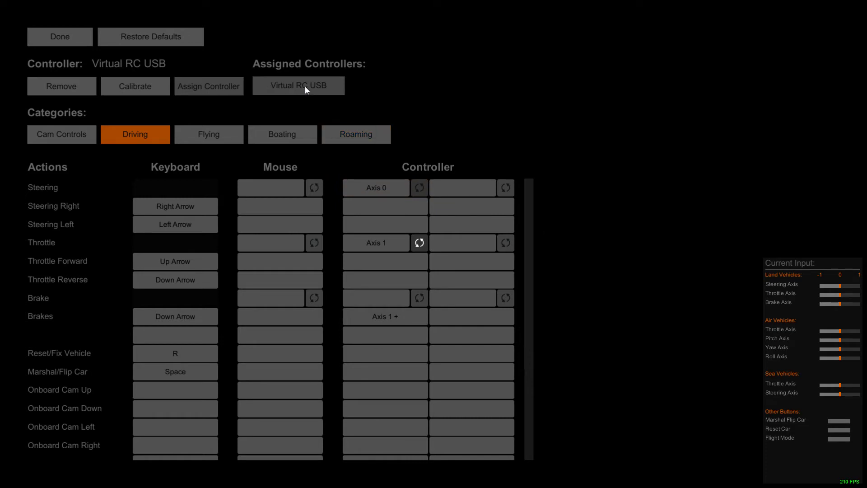
Reset the in-game axis calibration and drag the Axis 0 and Axis 1 dead zones to zero.
click(163, 90)
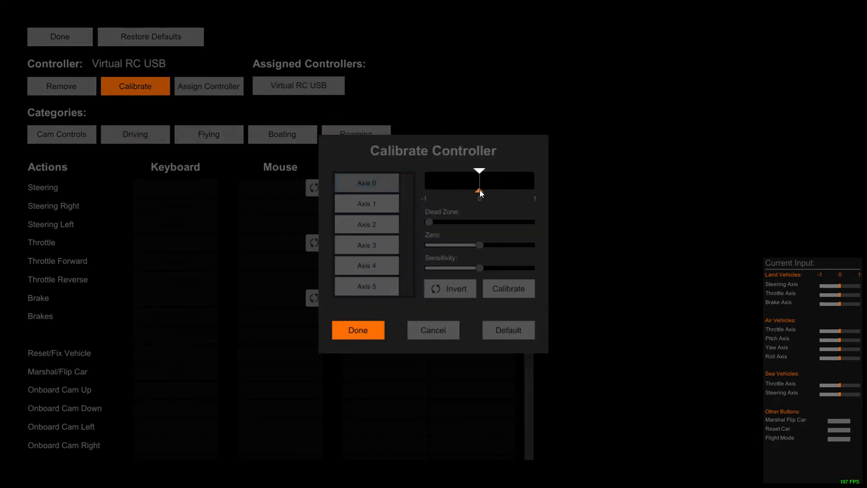
click(497, 329)
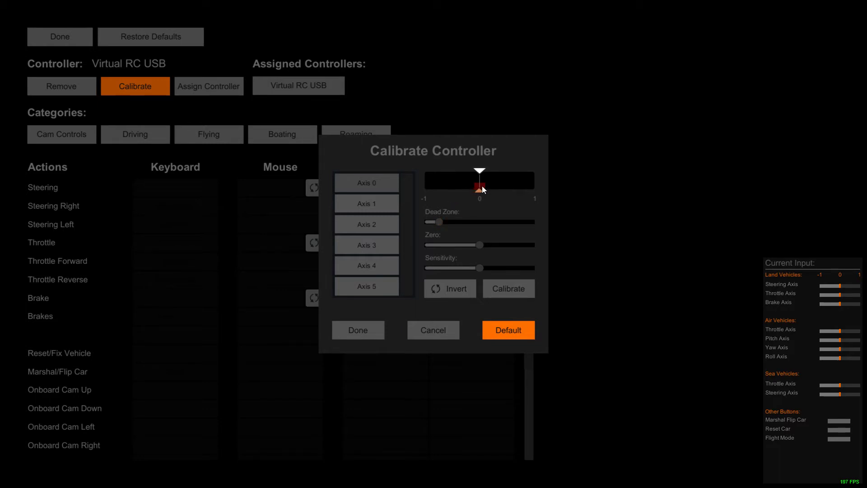
click(382, 184)
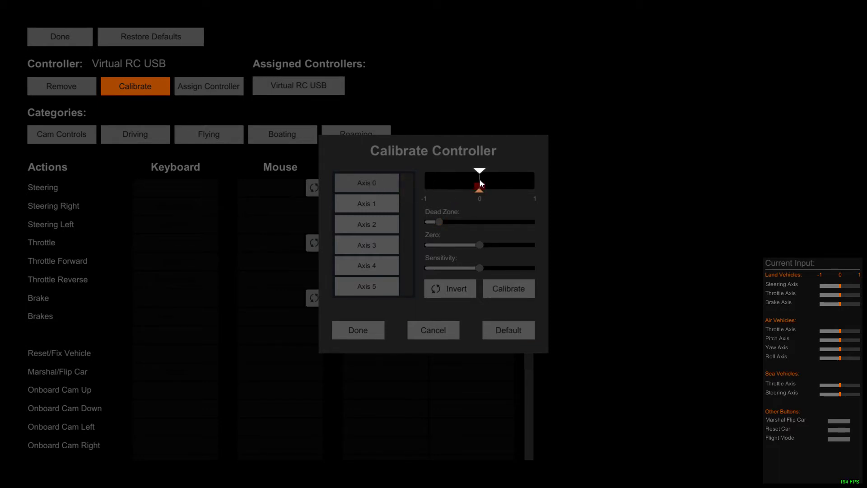
click(375, 209)
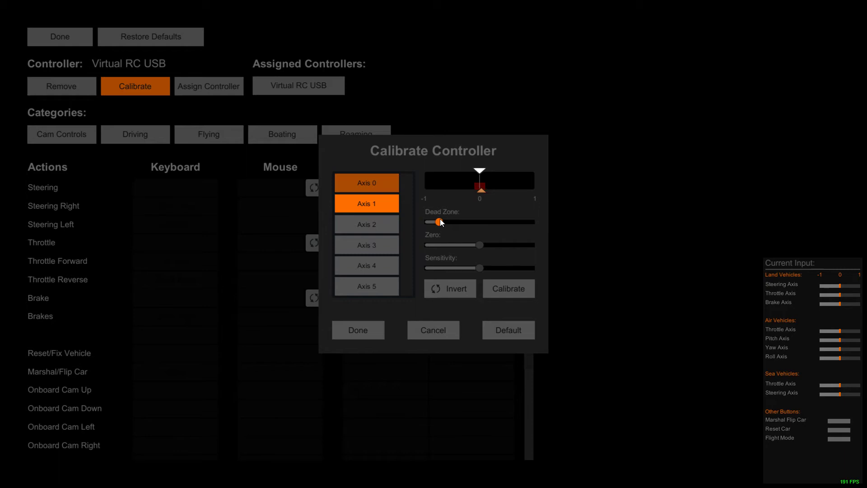
drag(440, 222, 427, 222)
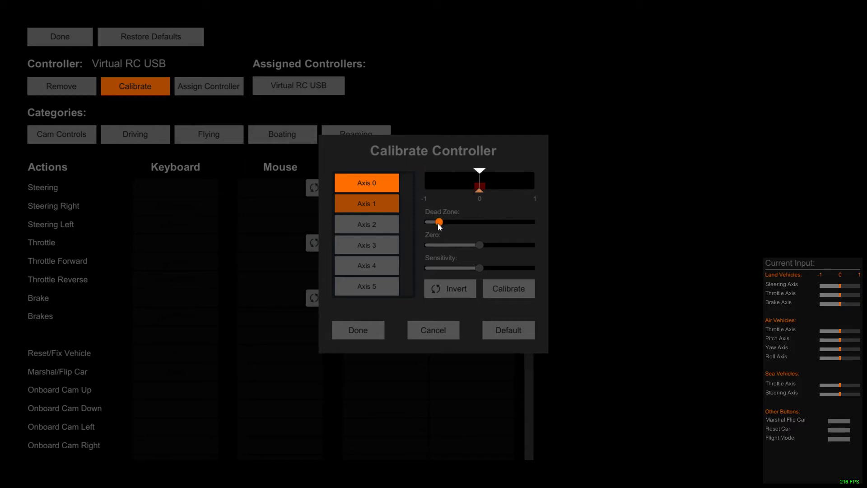
drag(439, 222, 417, 223)
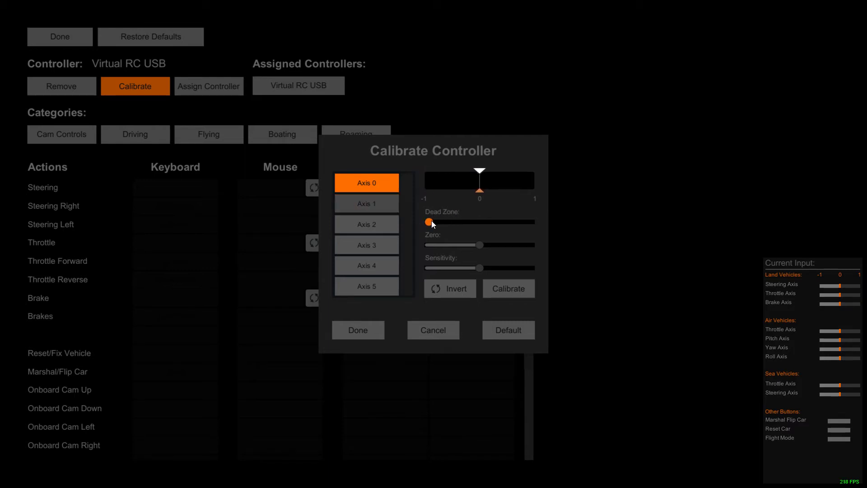
Run the axis calibration, trying a small dead zone before setting it back to zero.
click(508, 295)
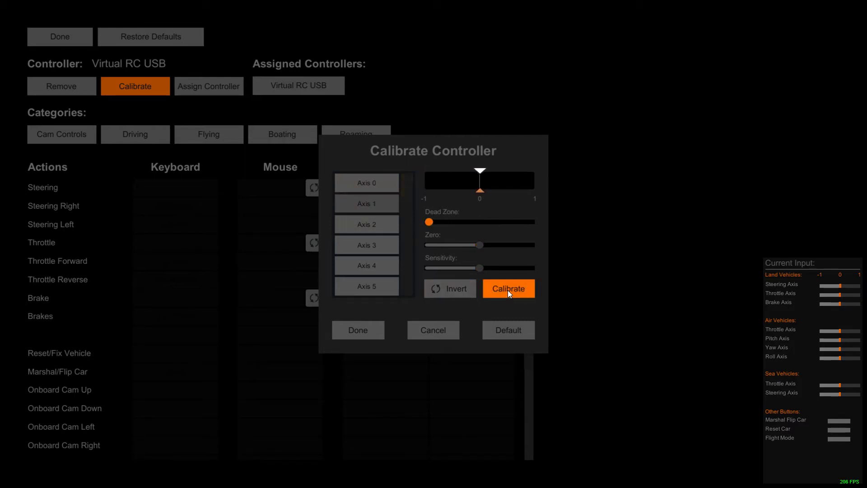
click(368, 184)
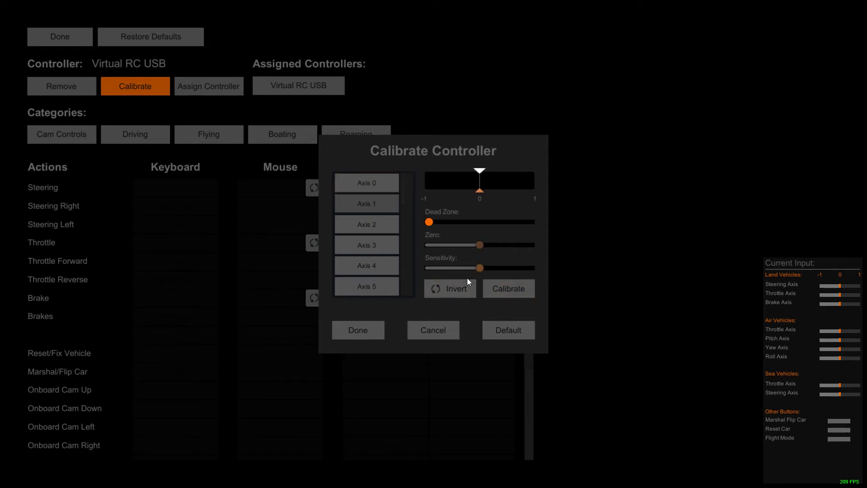
click(508, 289)
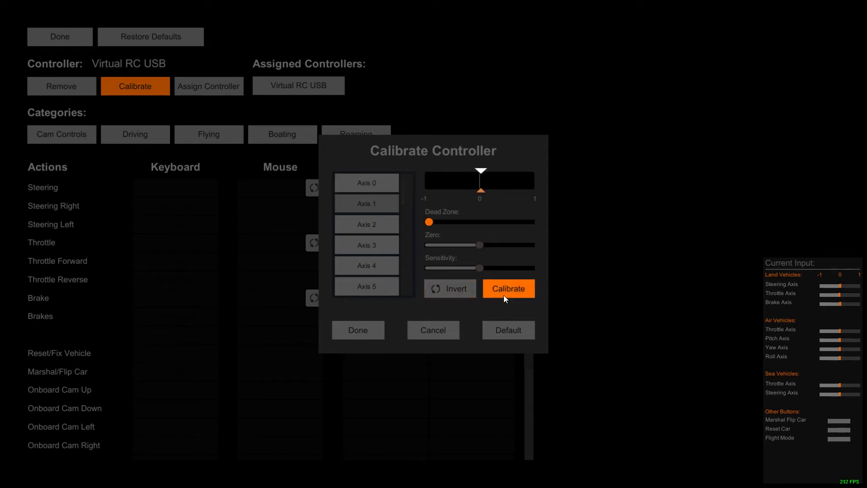
click(356, 185)
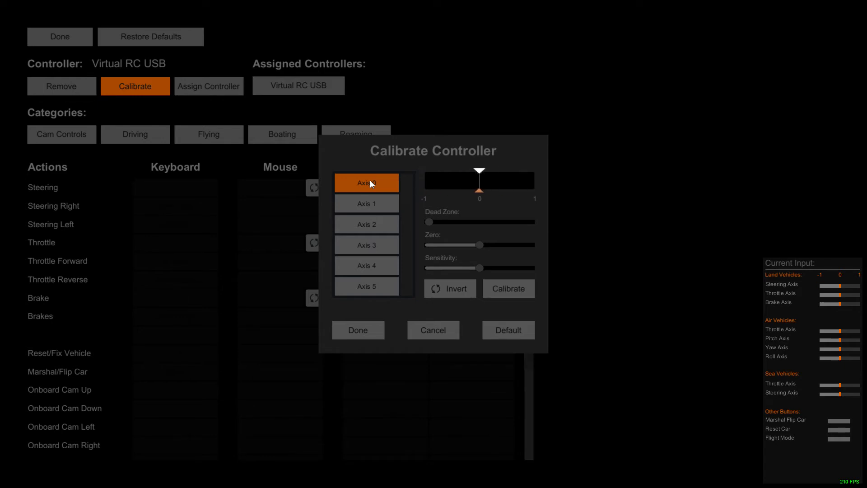
click(509, 288)
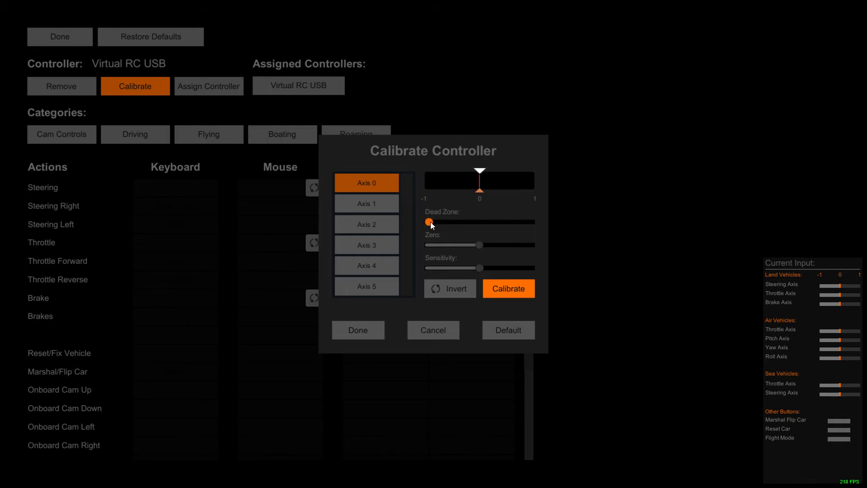
mouse_move(430, 221)
mouse_down()
mouse_move(481, 222)
mouse_move(427, 225)
mouse_move(464, 223)
mouse_move(439, 224)
mouse_up()
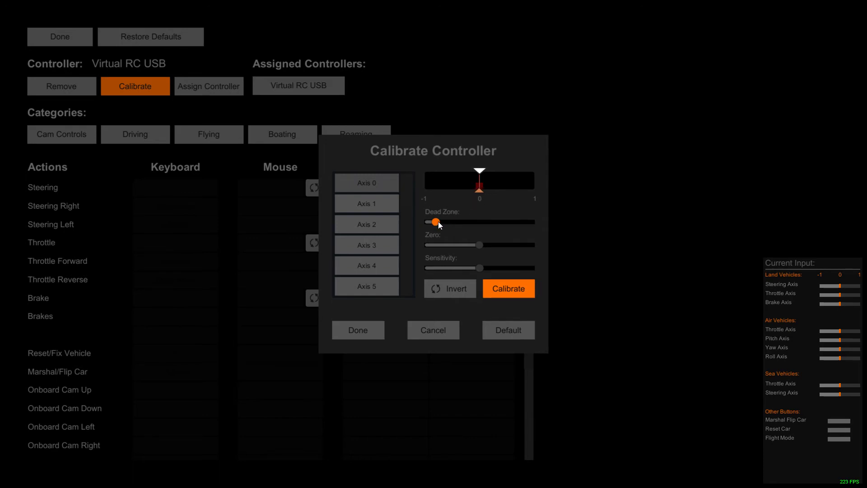
drag(436, 222, 427, 222)
Close the calibration with Done and test right steering, full throttle and reverse/brake inputs.
click(363, 331)
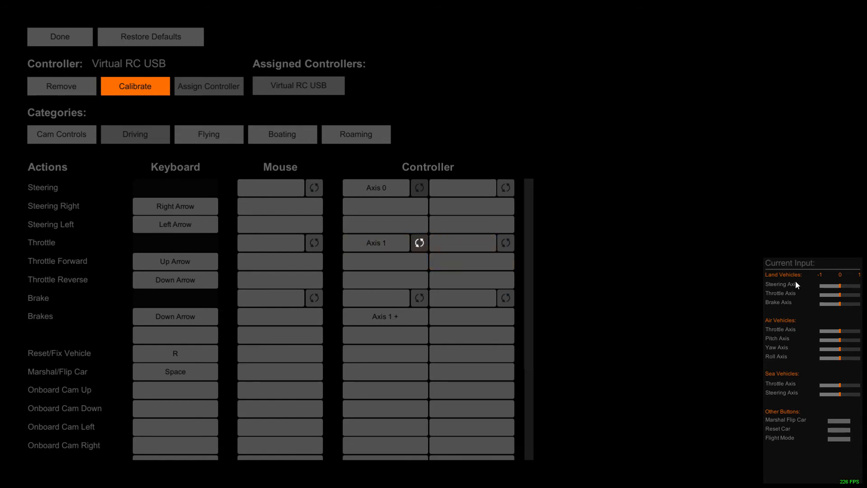
key(Right)
key(Up)
key(Down)
key(Down)
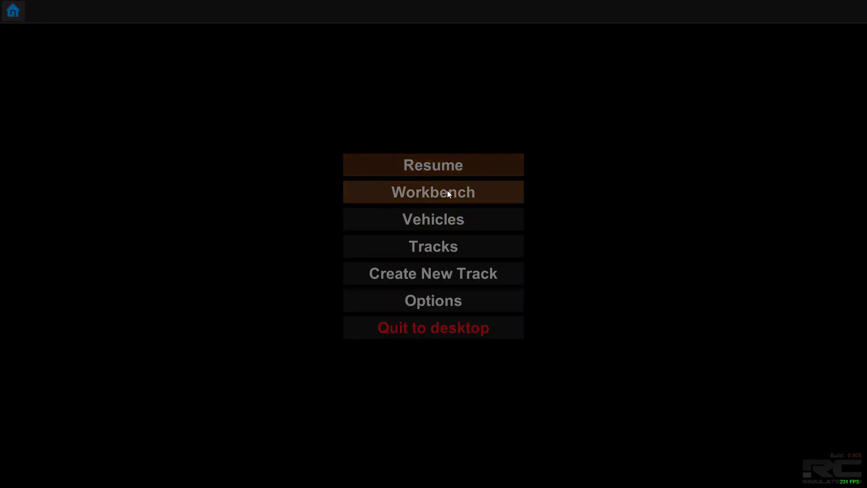
Enter the Workbench from the main menu and orbit the camera around the blue buggy.
click(447, 192)
scroll(495, 298, down, 3)
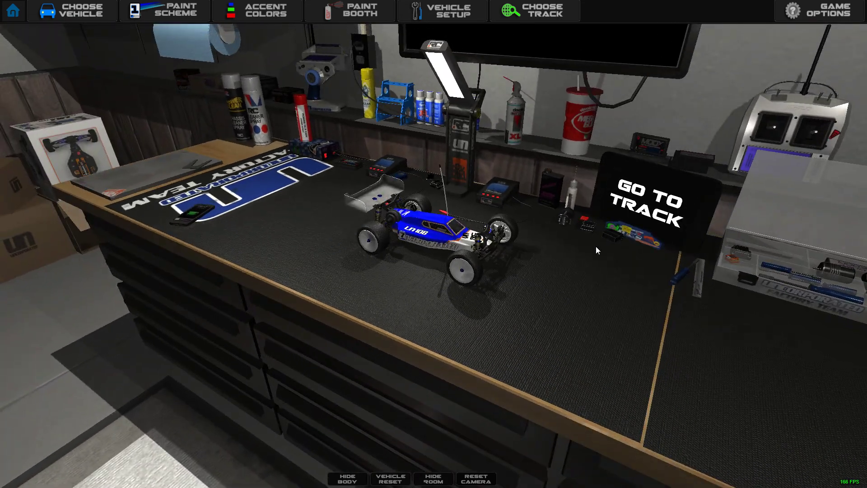
drag(639, 171, 507, 312)
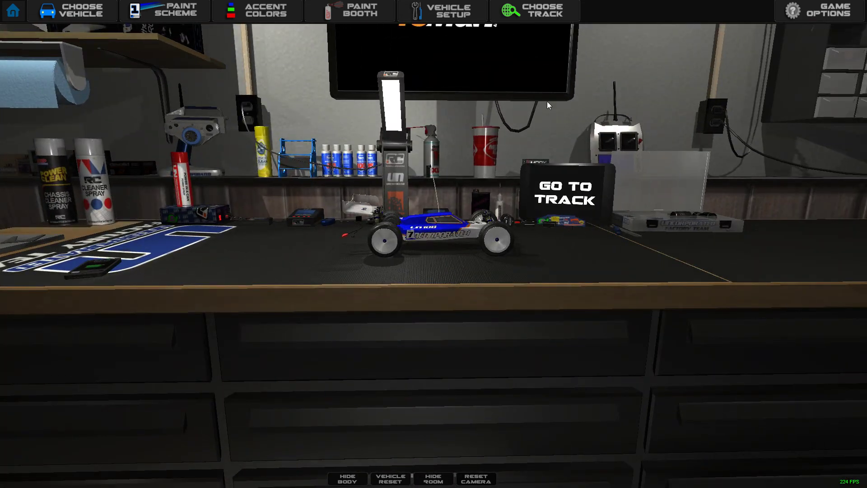
drag(426, 167, 414, 299)
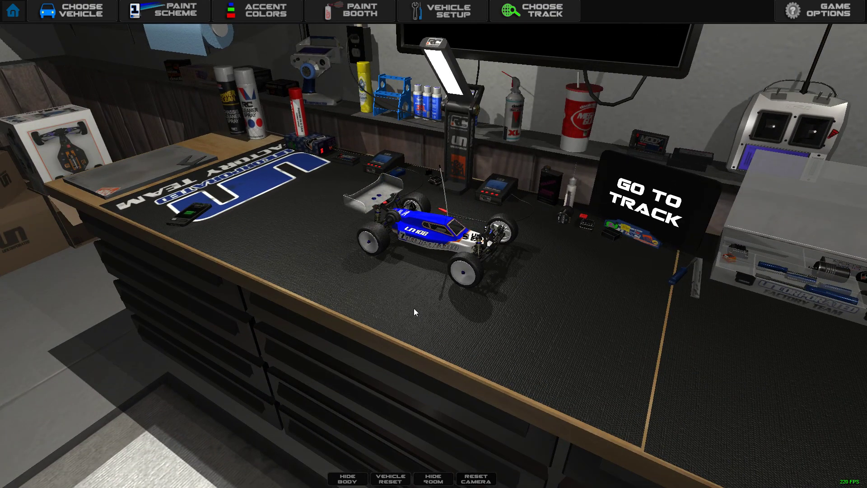